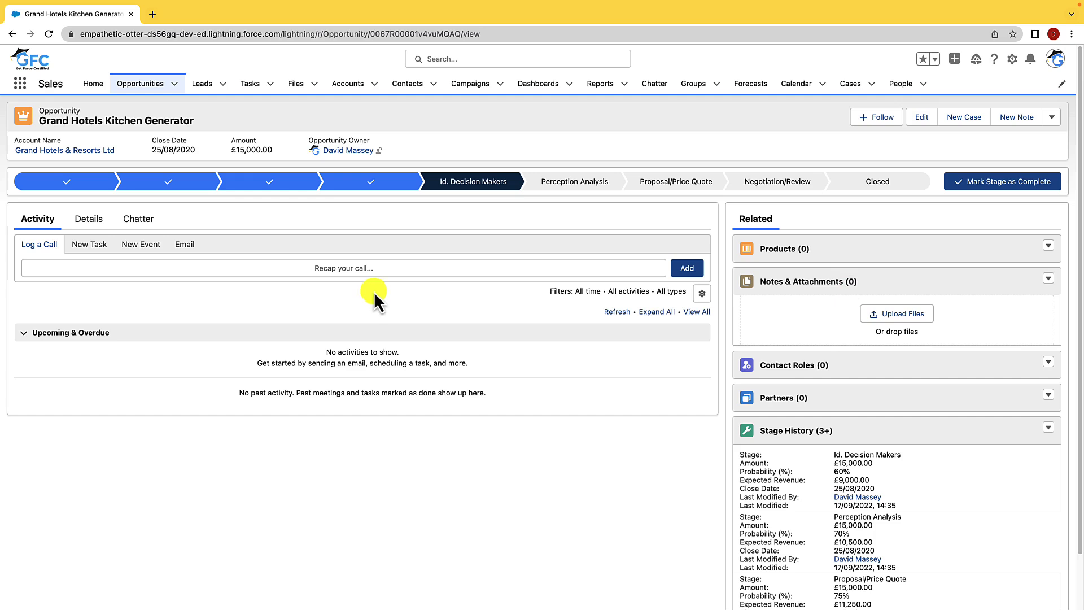
Show the Grand Hotels Kitchen Generator details: 'Yet to begin' status, £15,000 amount, 60% probability
click(89, 217)
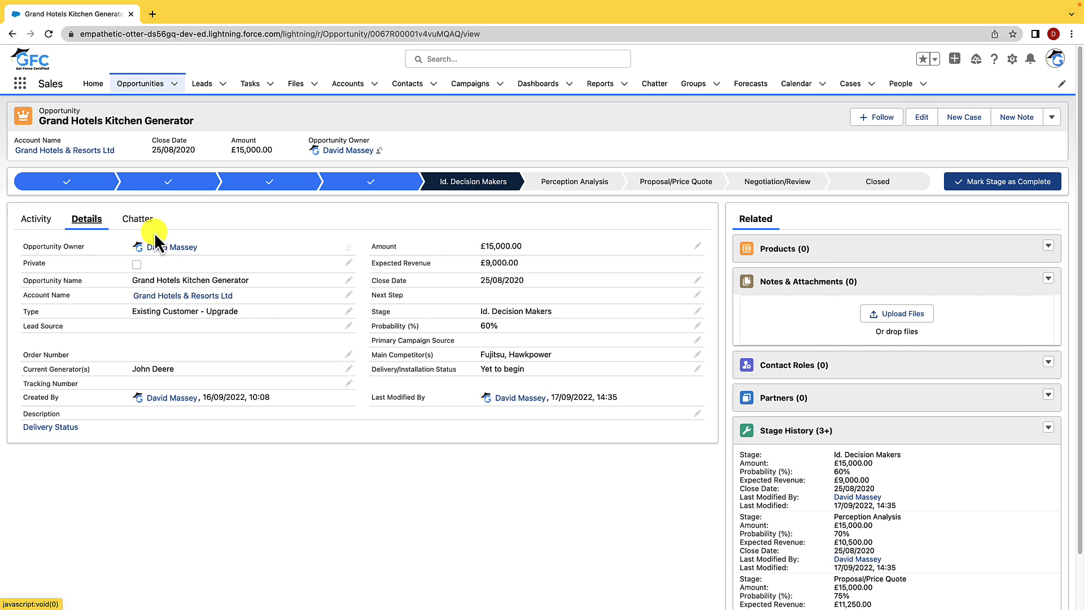
mouse_move(156, 240)
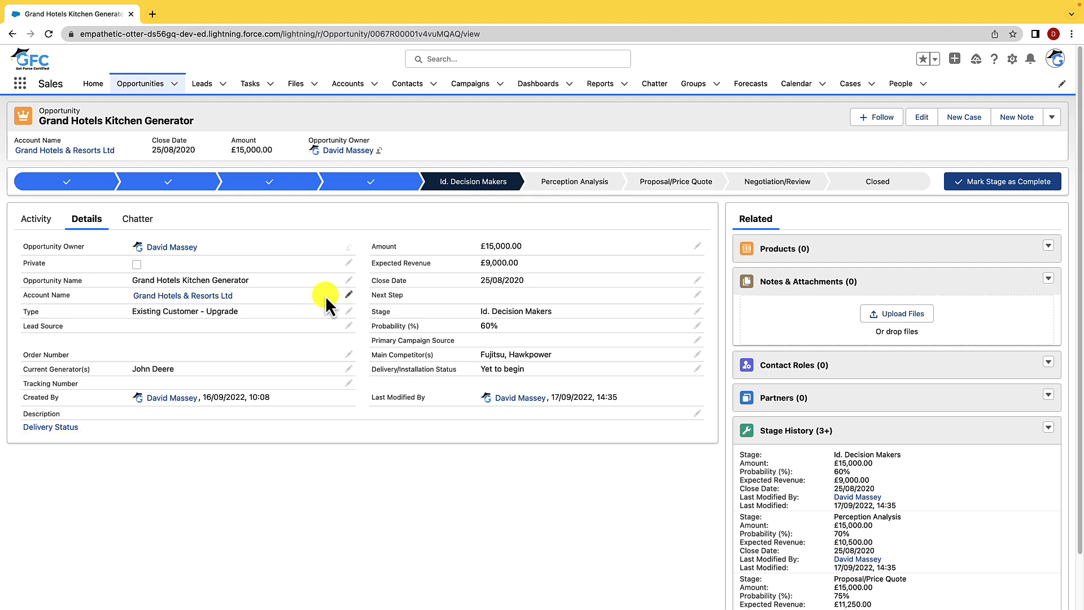
click(274, 128)
click(199, 220)
click(822, 206)
Edit the Opportunity Record Page and drop a Related/Details Accordion above the Activity tabs
click(1006, 59)
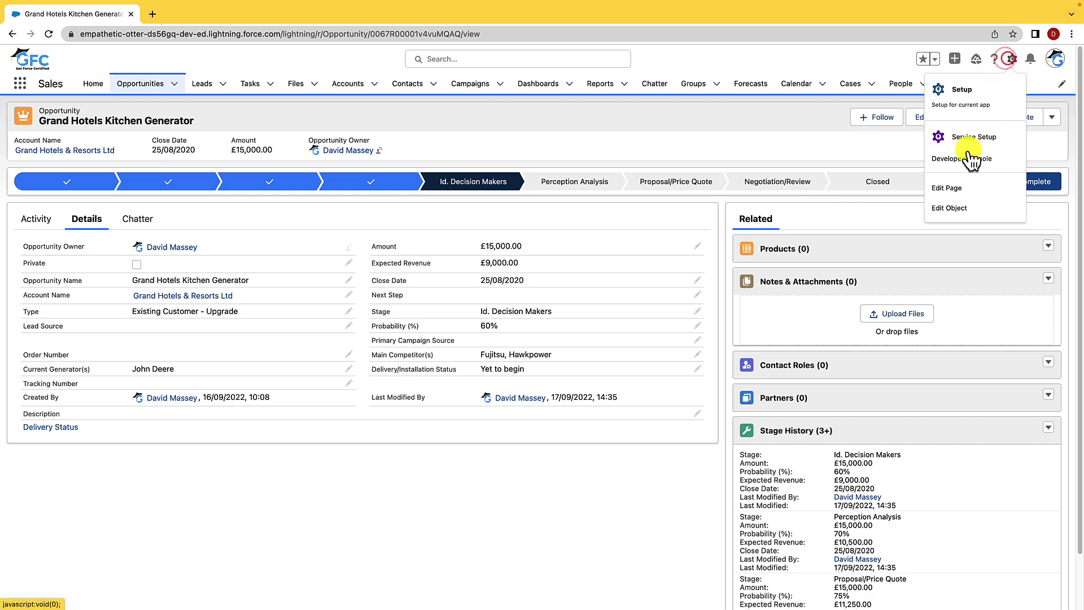
click(952, 186)
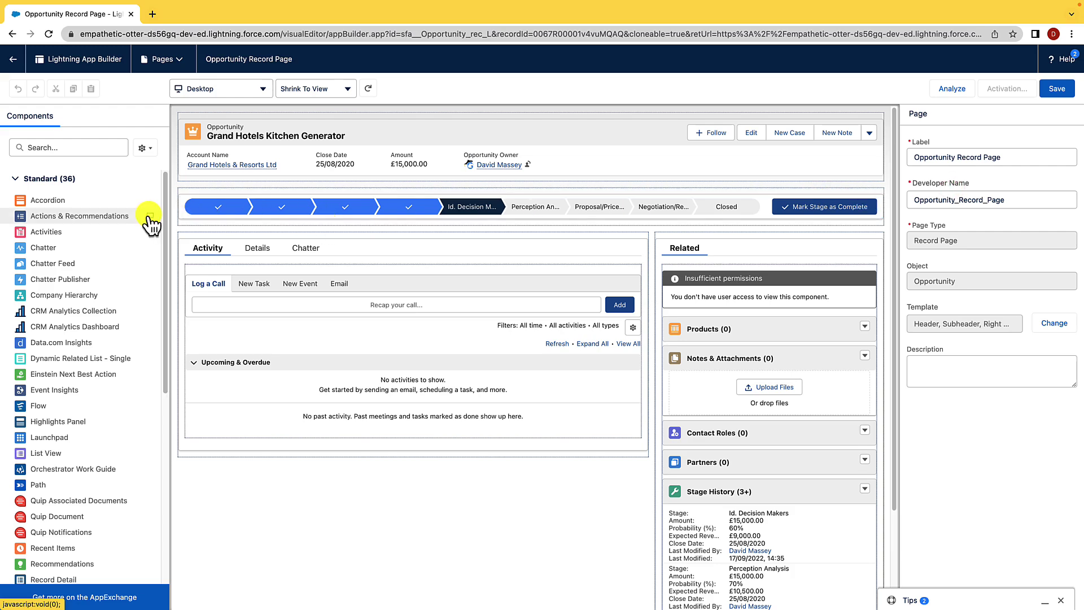
drag(73, 201, 252, 238)
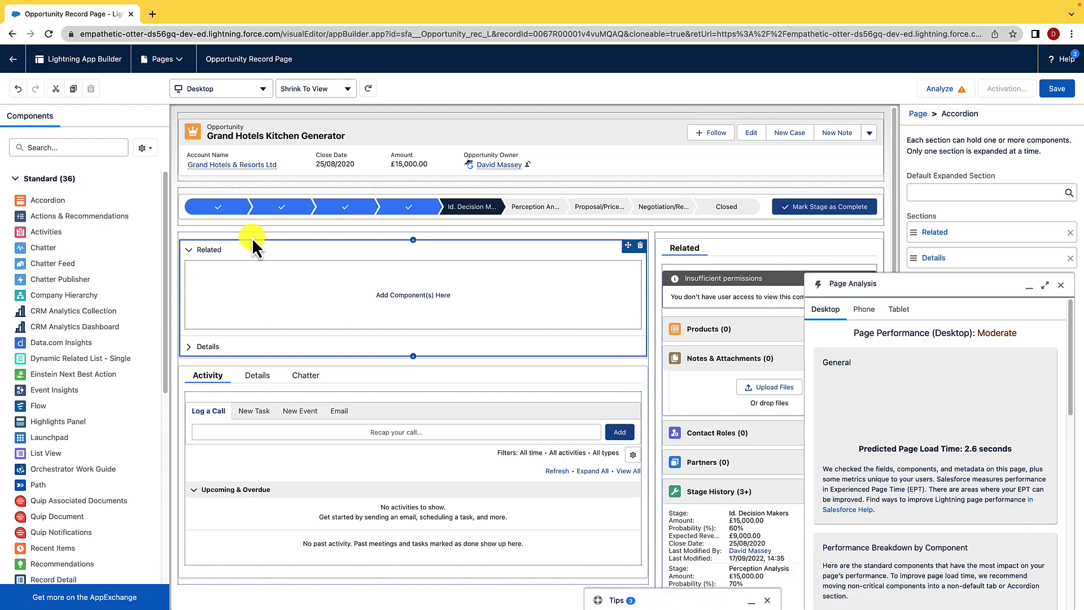
scroll(72, 277, down, 2)
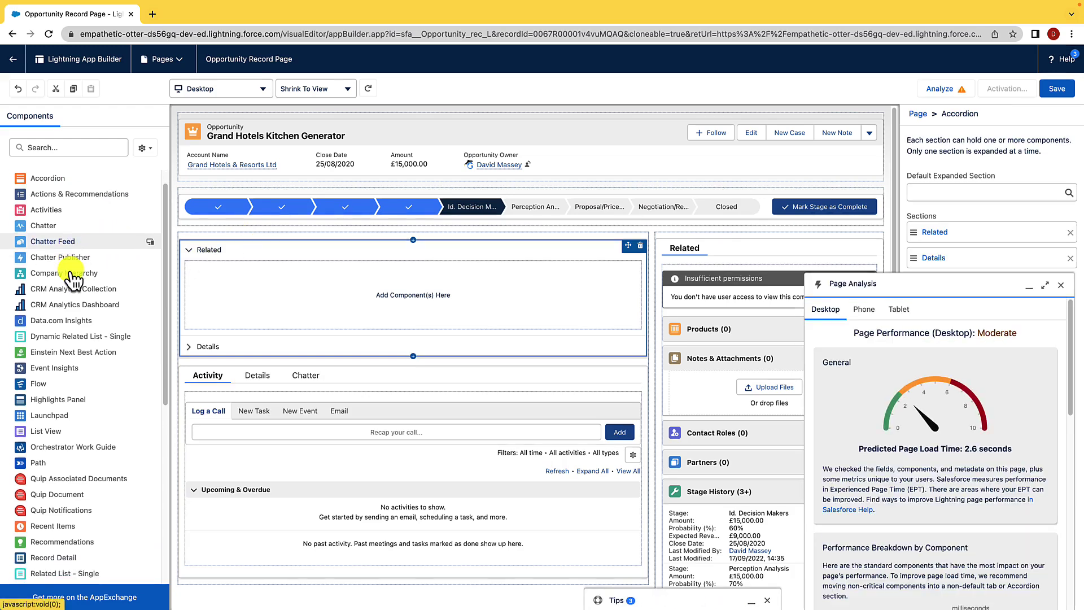
scroll(73, 277, down, 3)
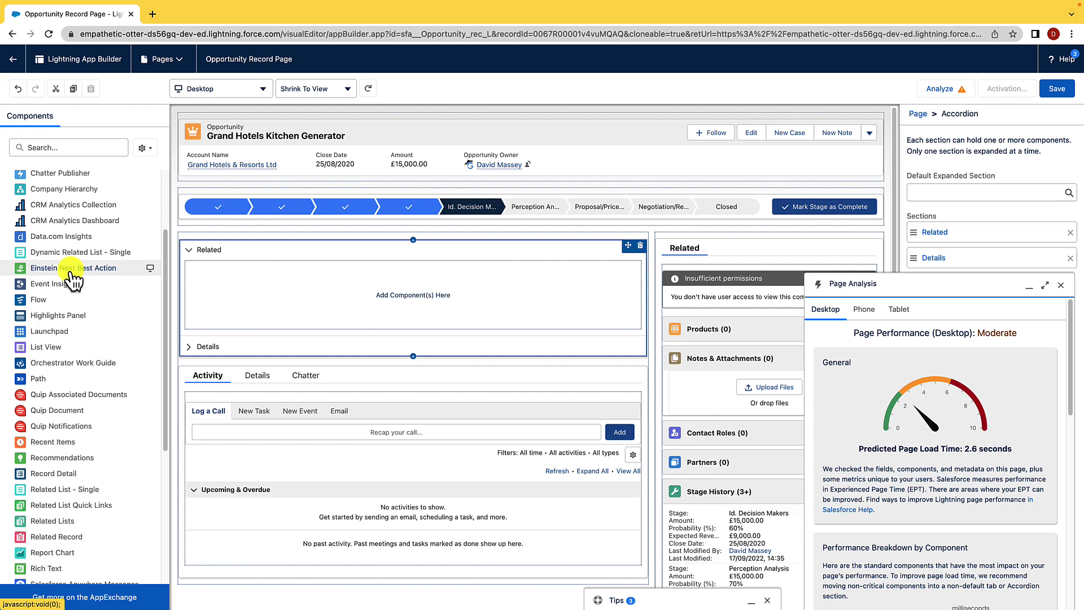
scroll(72, 276, down, 10)
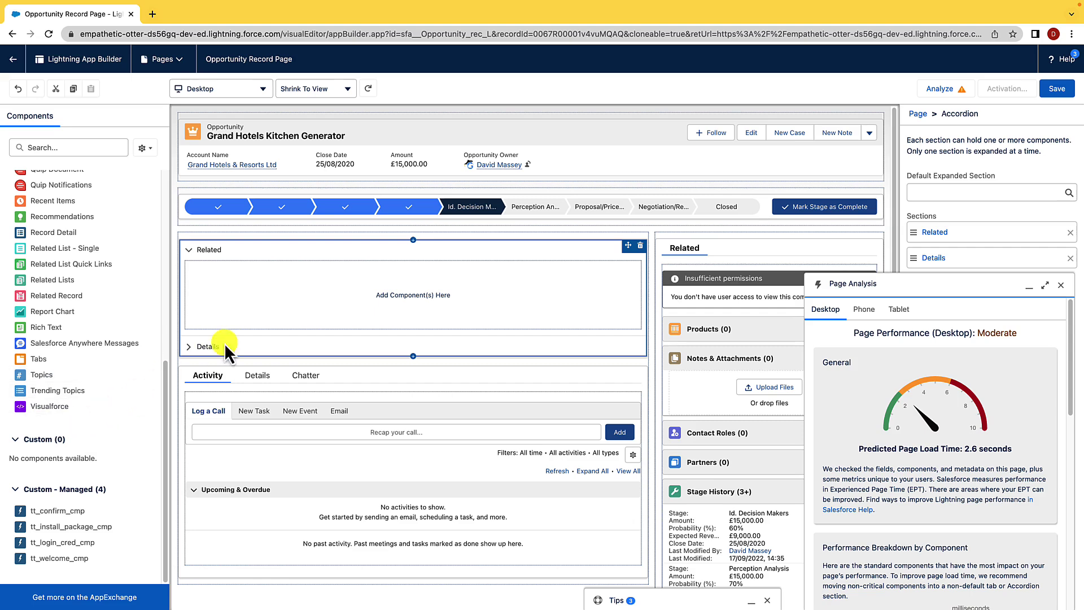
Drag the Related/Details accordion to the top of the right column and dismiss Page Analysis
click(321, 287)
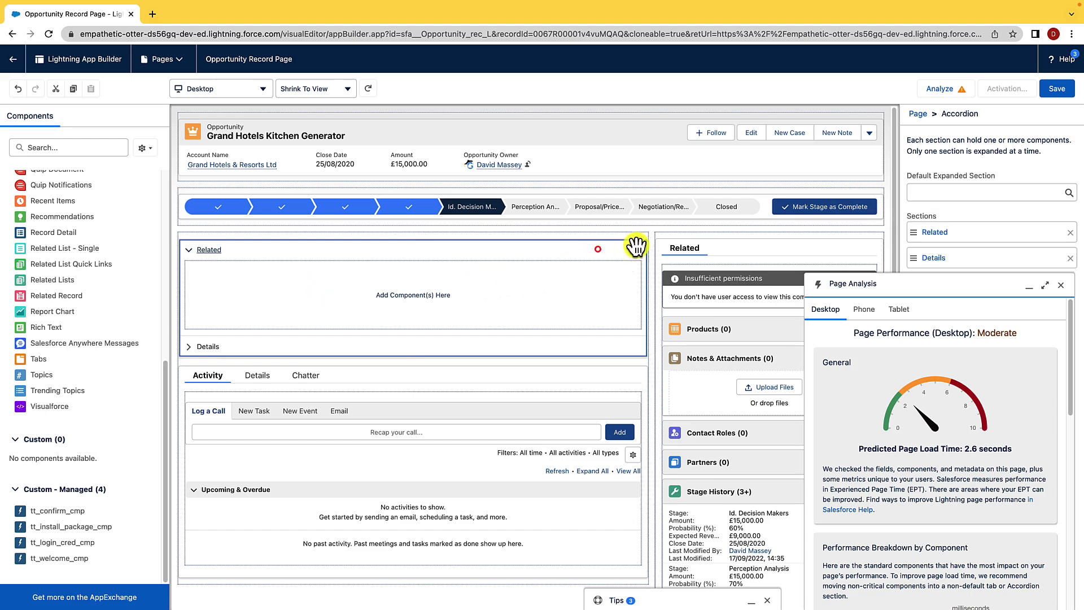
click(733, 229)
drag(651, 254, 791, 245)
click(1058, 285)
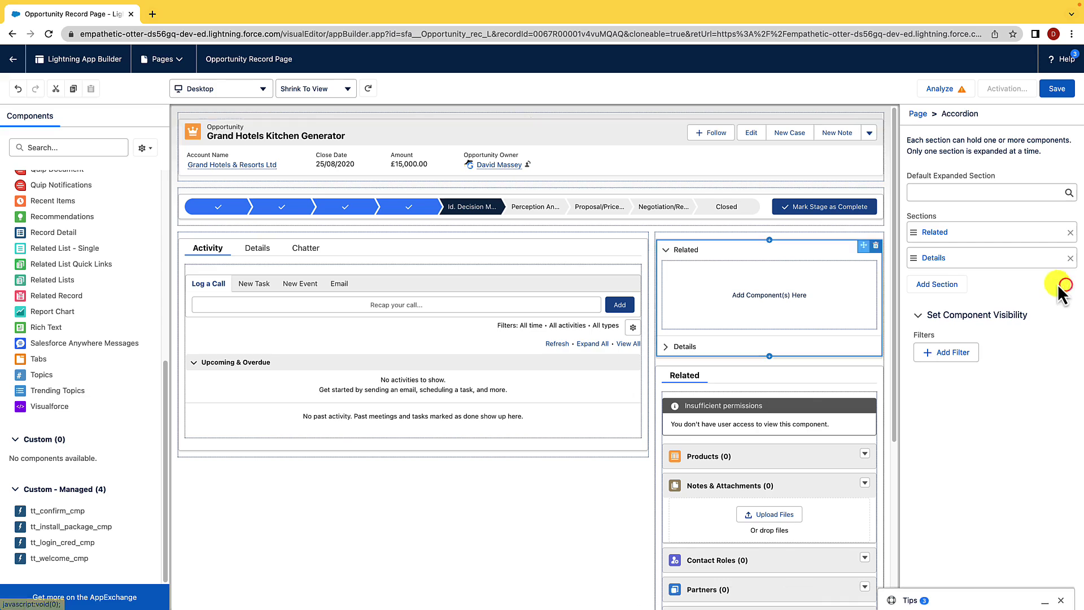
drag(860, 247, 733, 242)
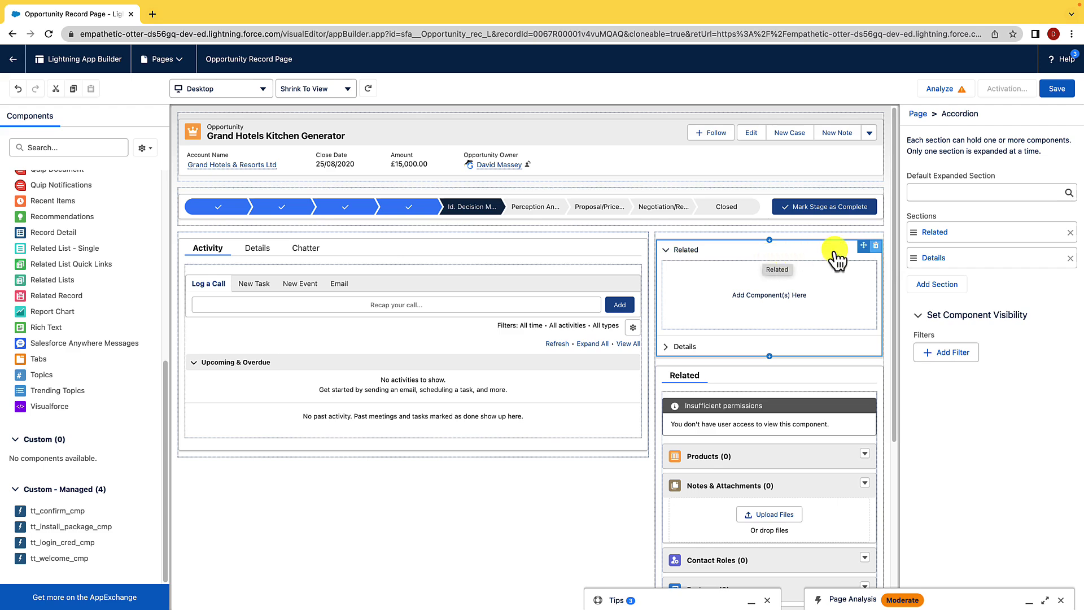
Delete the accordion and select the Highlights Panel to view its properties
click(876, 245)
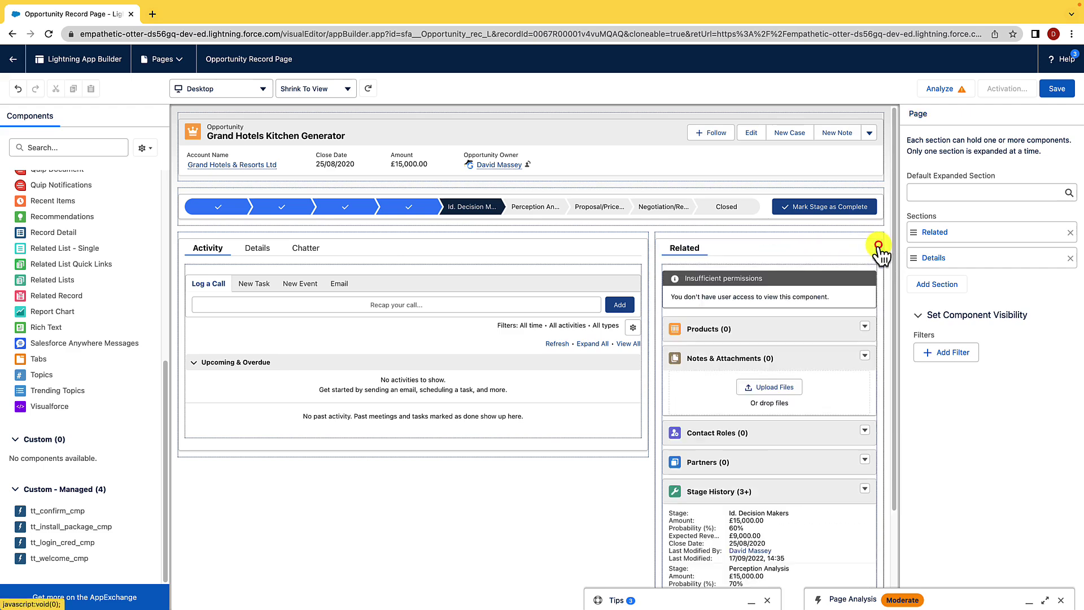
click(625, 165)
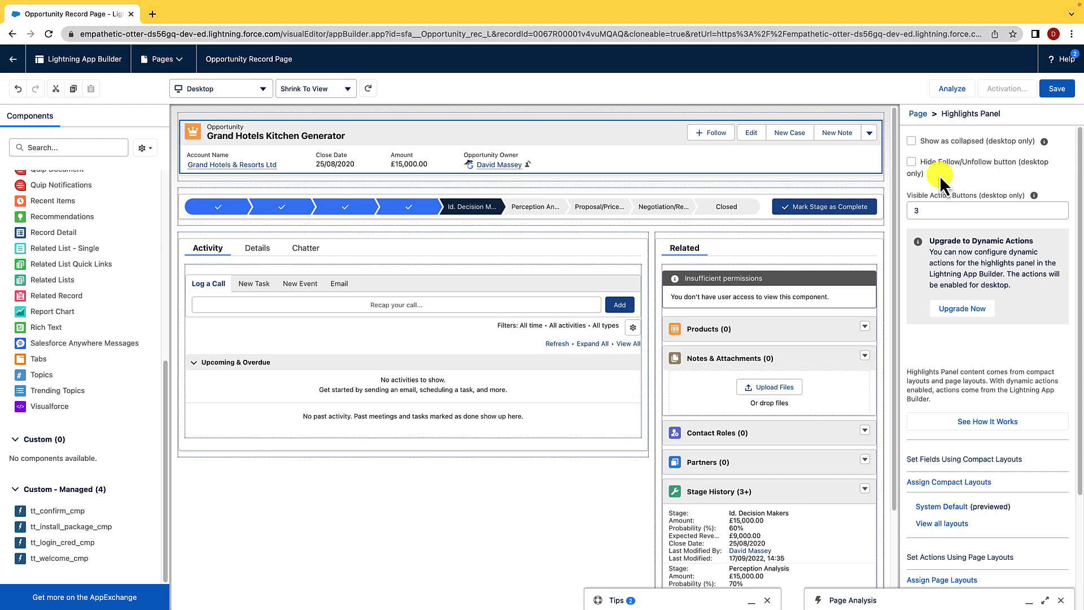
Migrate the highlights panel's actions from Opportunity Layout, putting Log a Call, New Task, New Event first
click(963, 308)
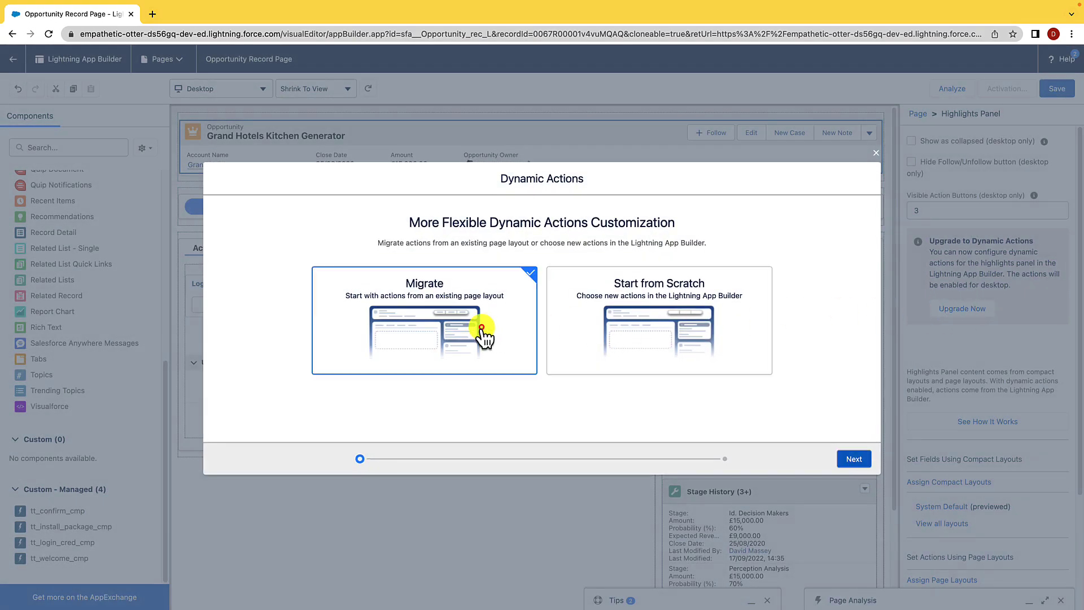
click(852, 459)
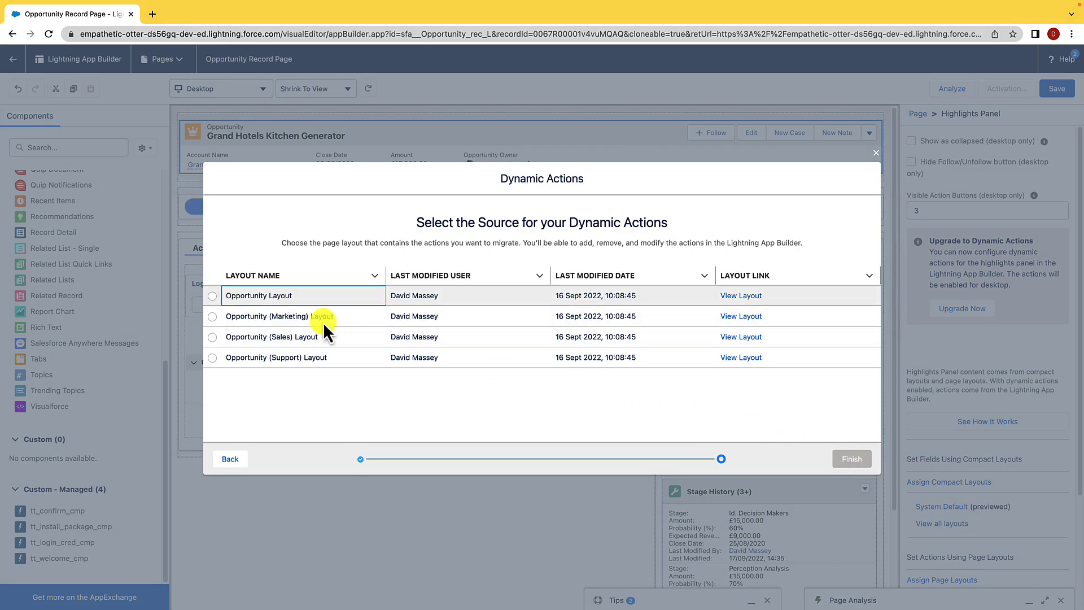
click(217, 296)
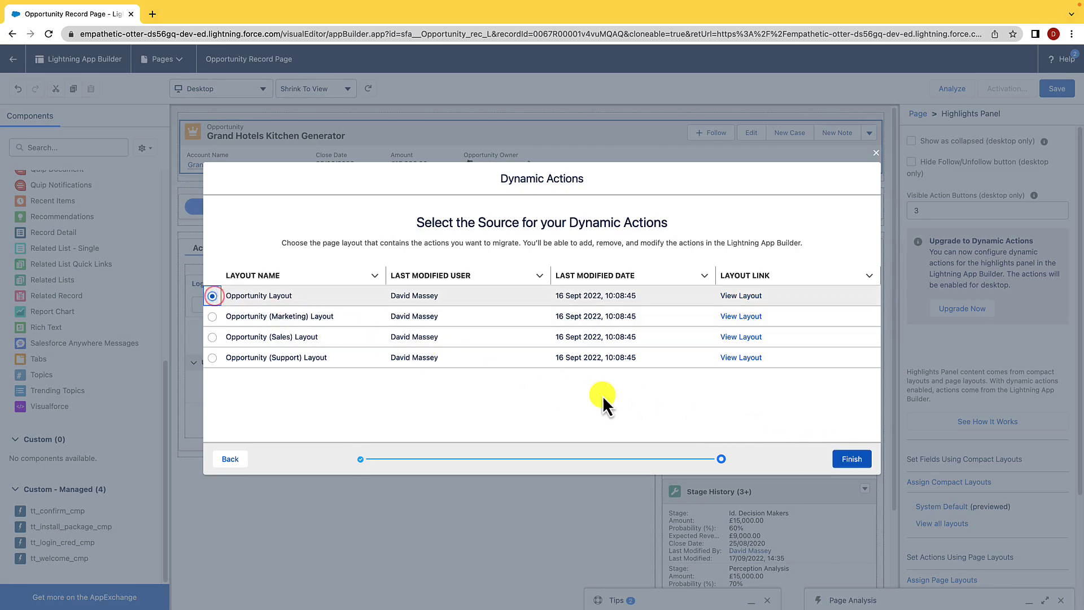
click(854, 459)
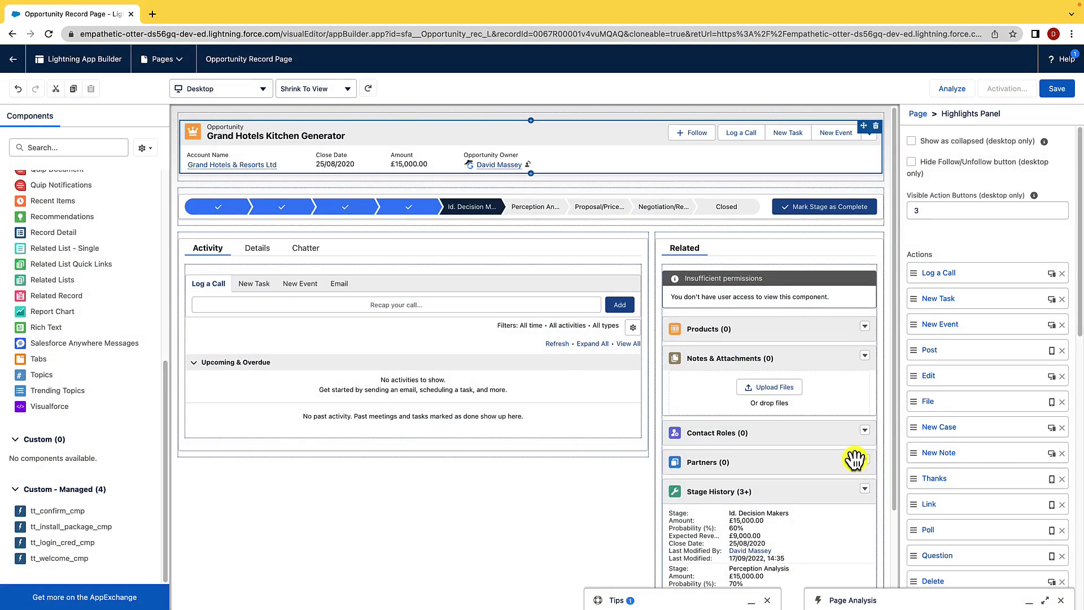
Start a Record Field visibility filter on Log a Call using Amount with the Equal operator
click(935, 273)
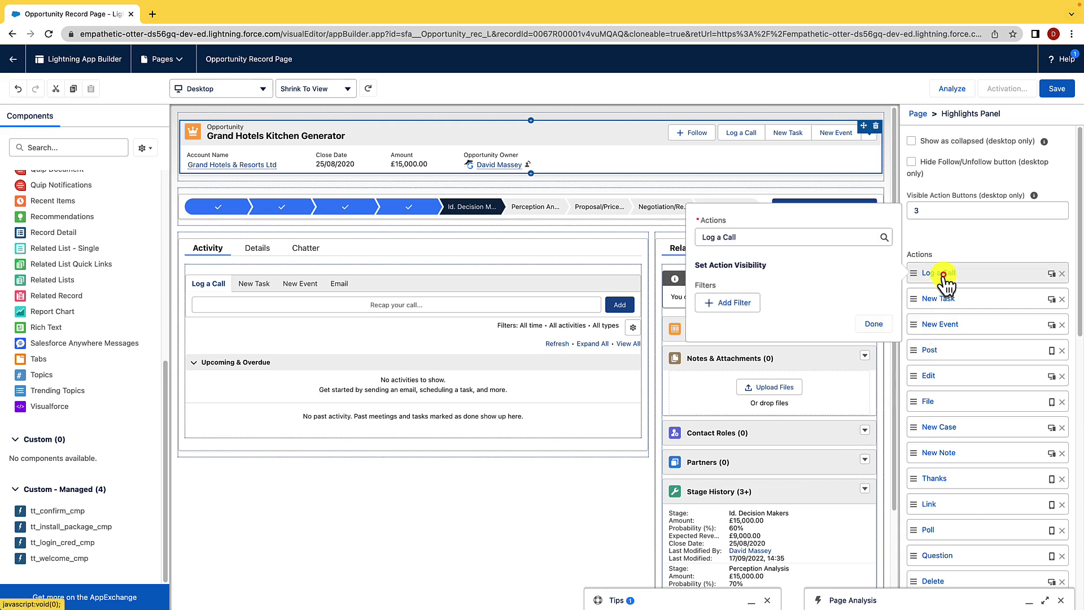
click(723, 303)
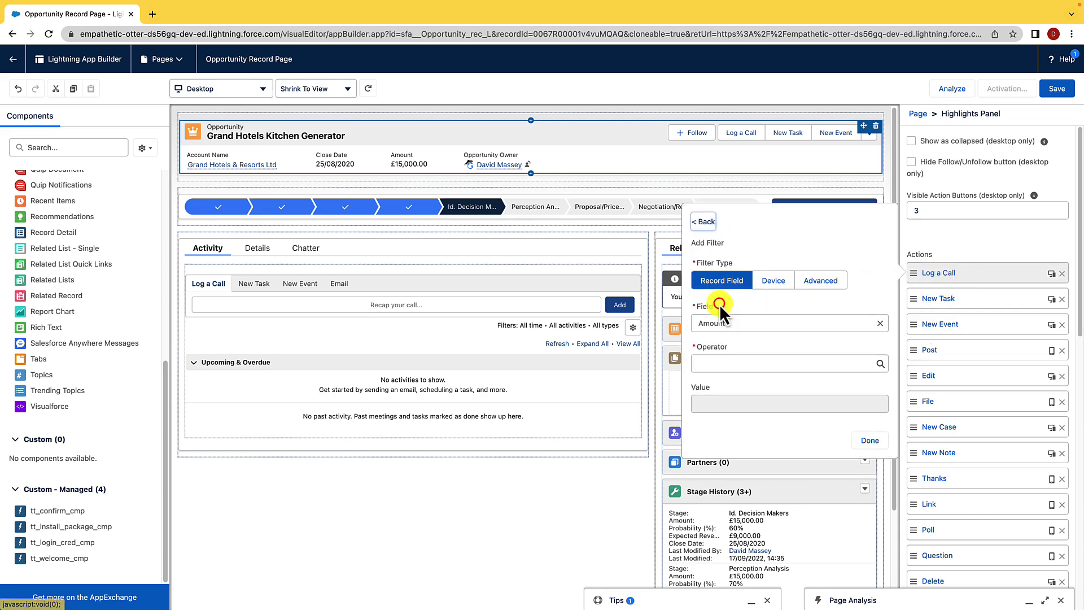
click(720, 305)
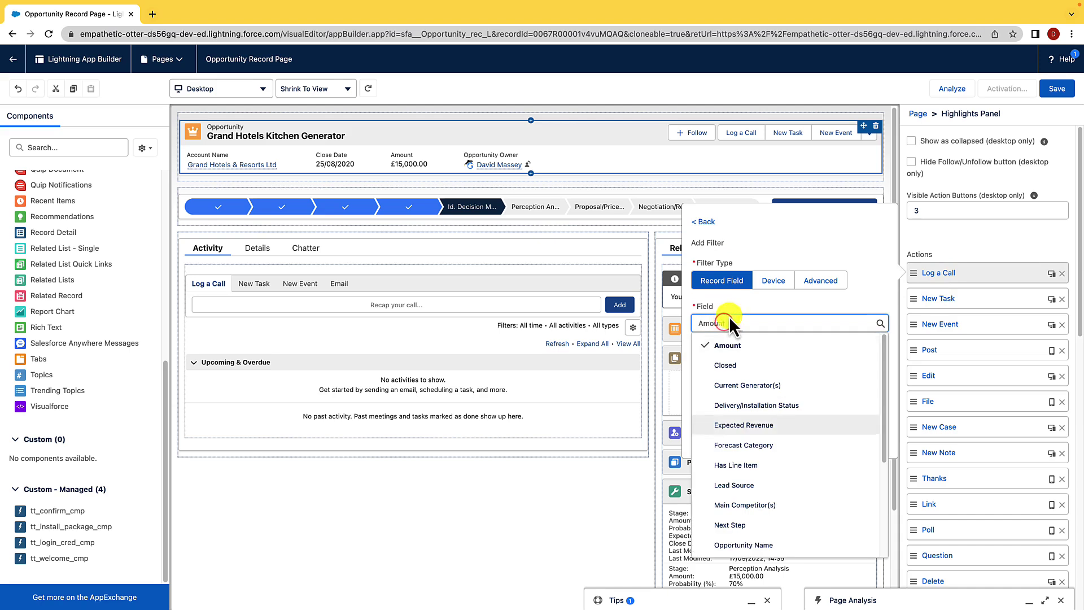
click(739, 302)
click(729, 361)
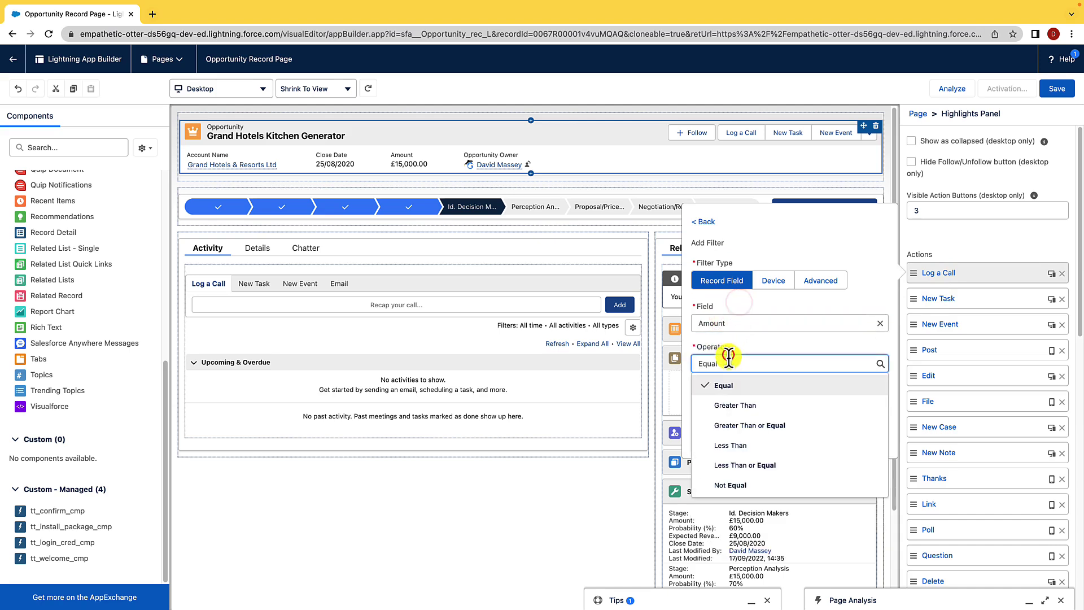
click(739, 349)
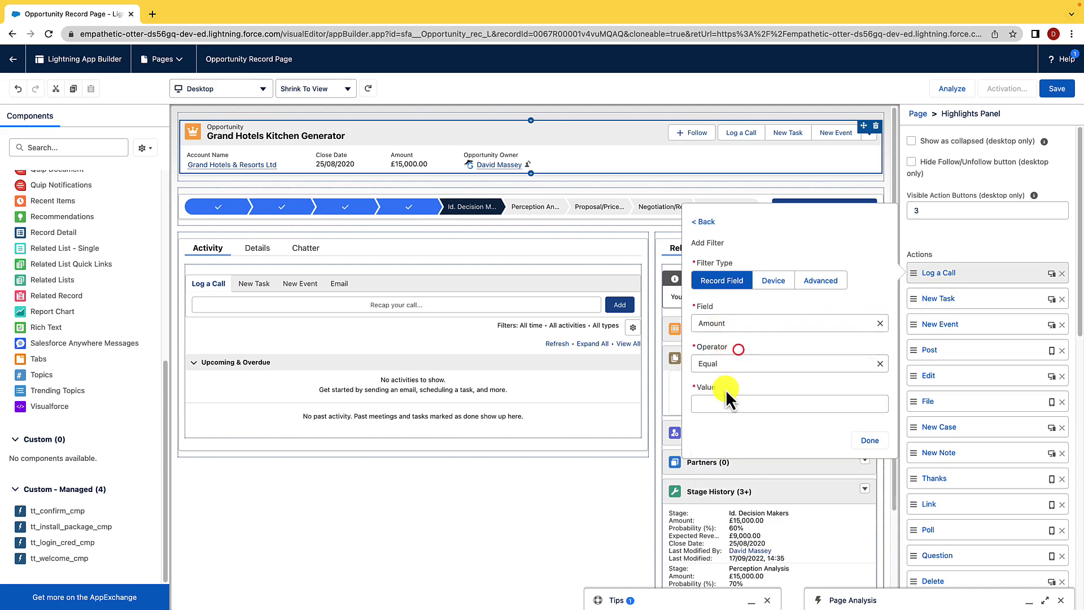
Try the Device and Advanced filter types, discard the filter, and select the Activities component
click(770, 281)
click(811, 281)
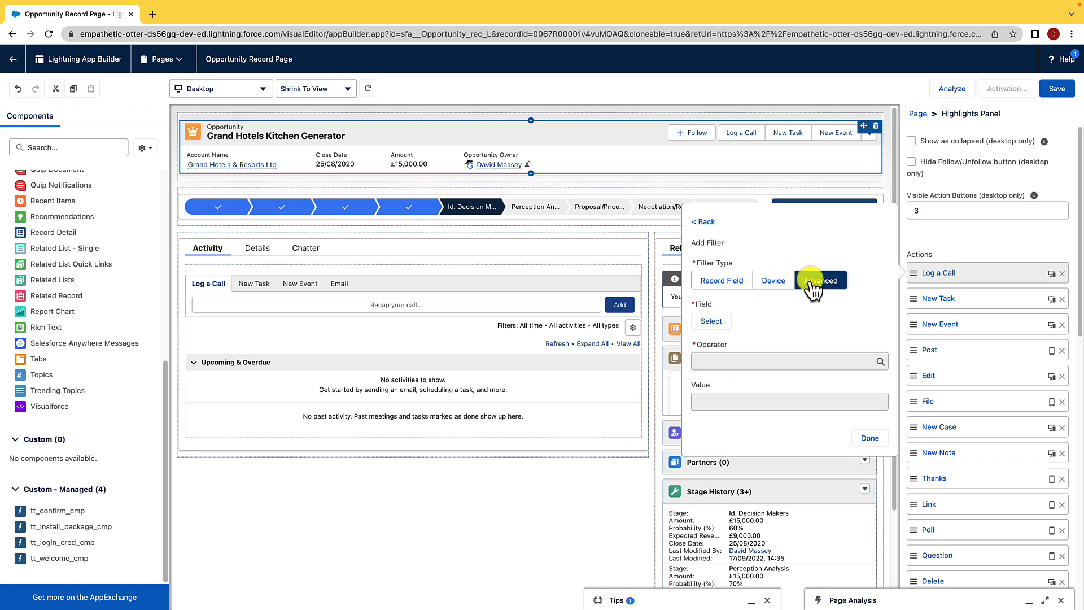
click(707, 221)
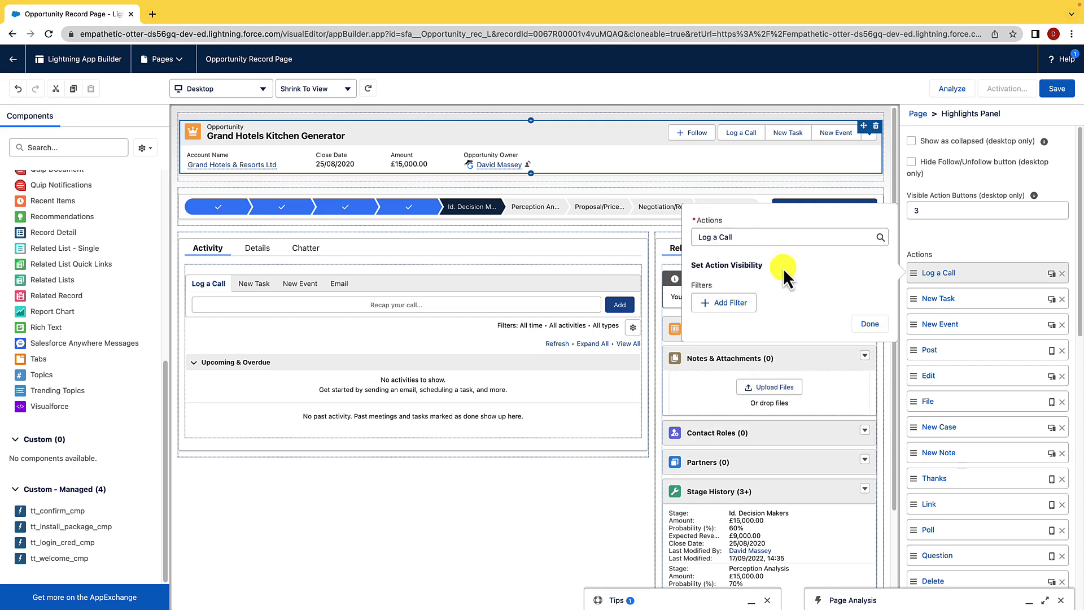
click(870, 324)
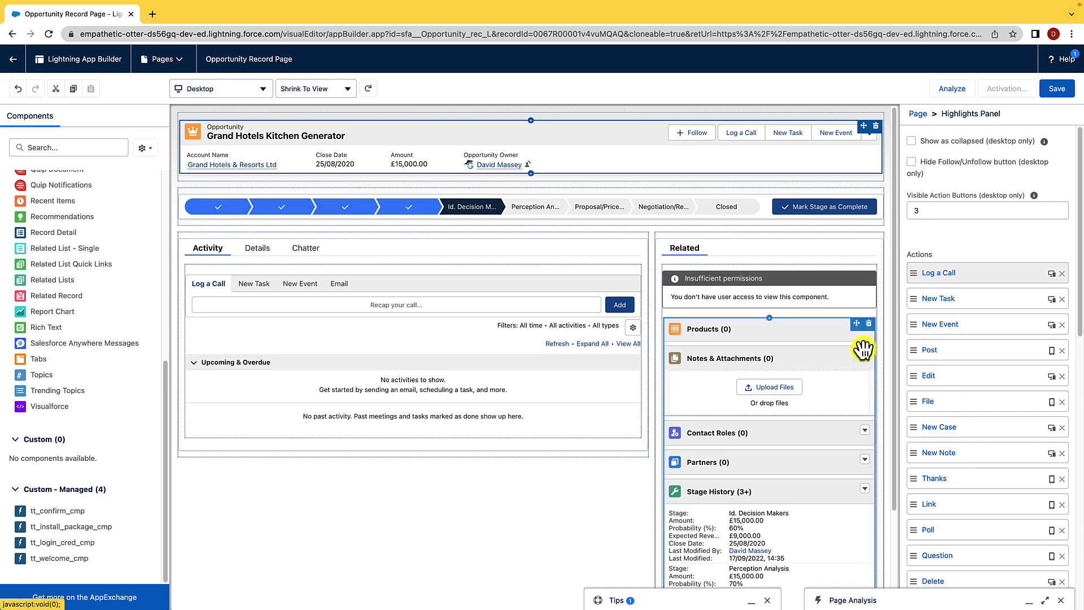
click(461, 321)
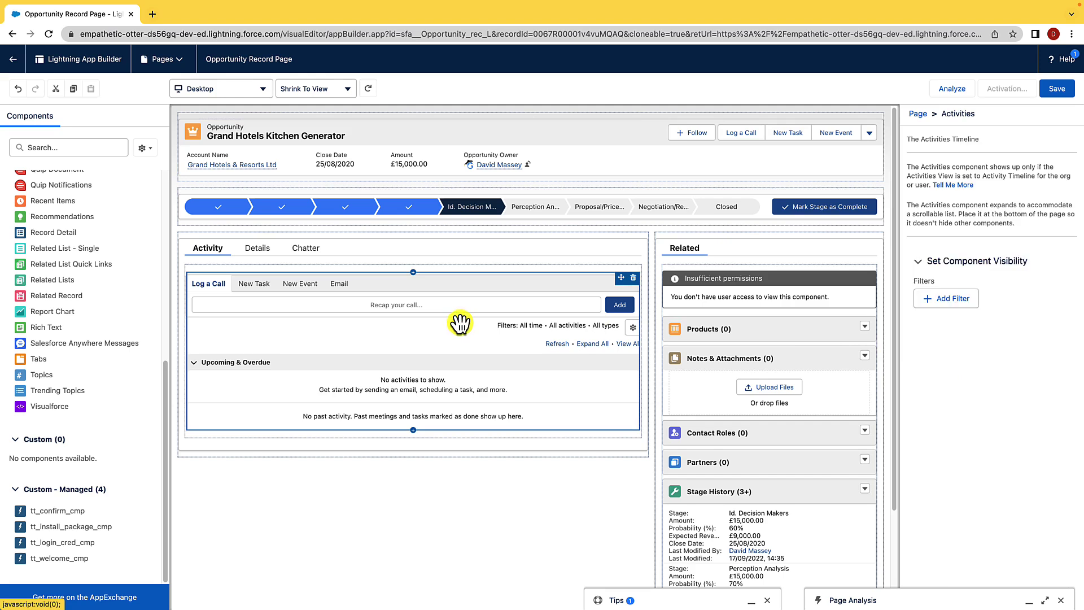
click(932, 304)
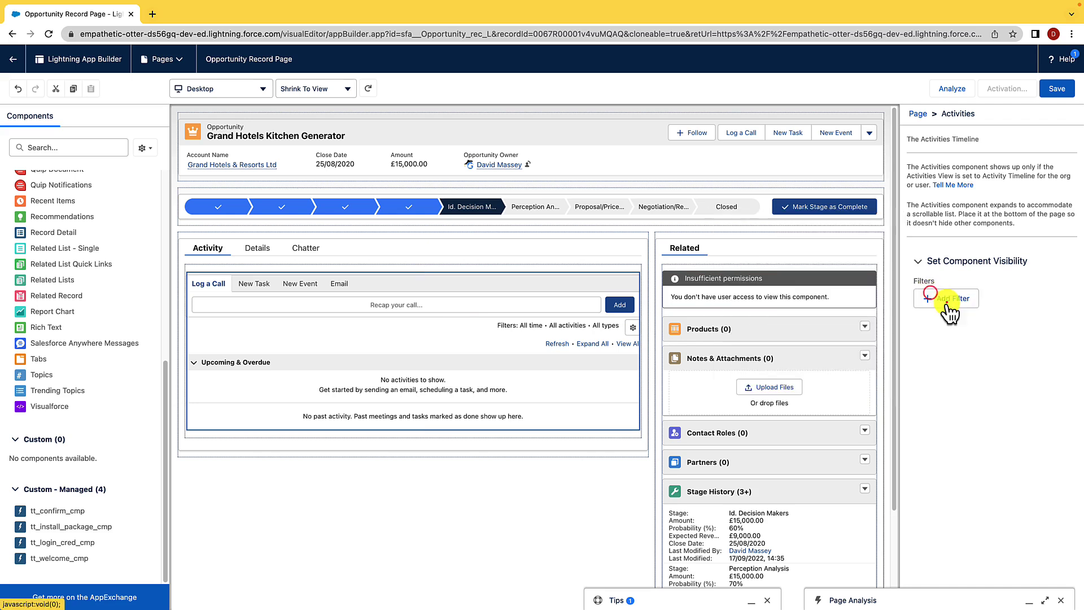
click(937, 306)
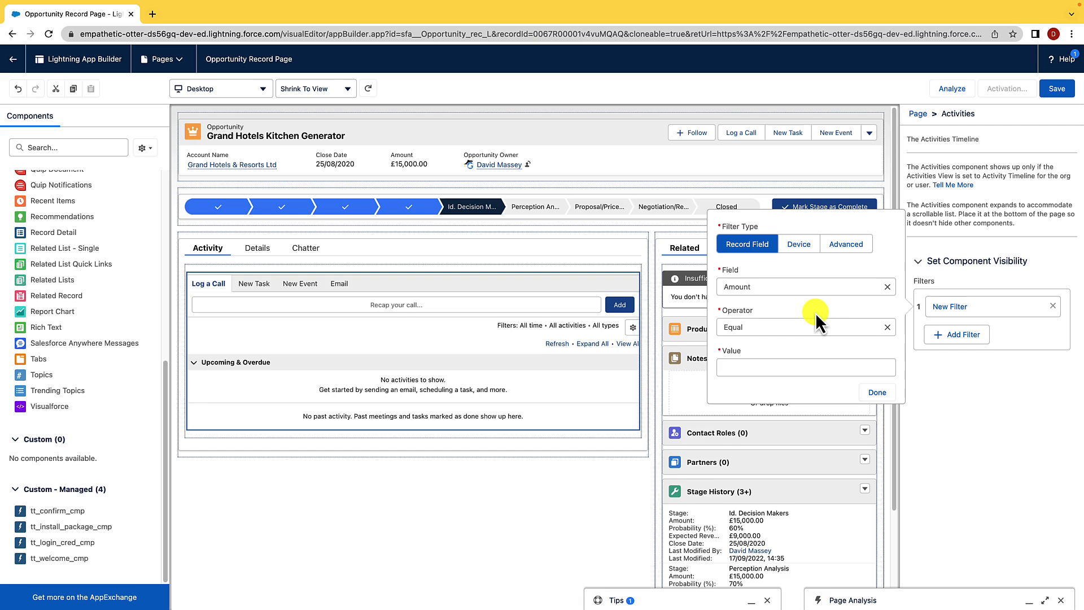
click(877, 392)
click(946, 389)
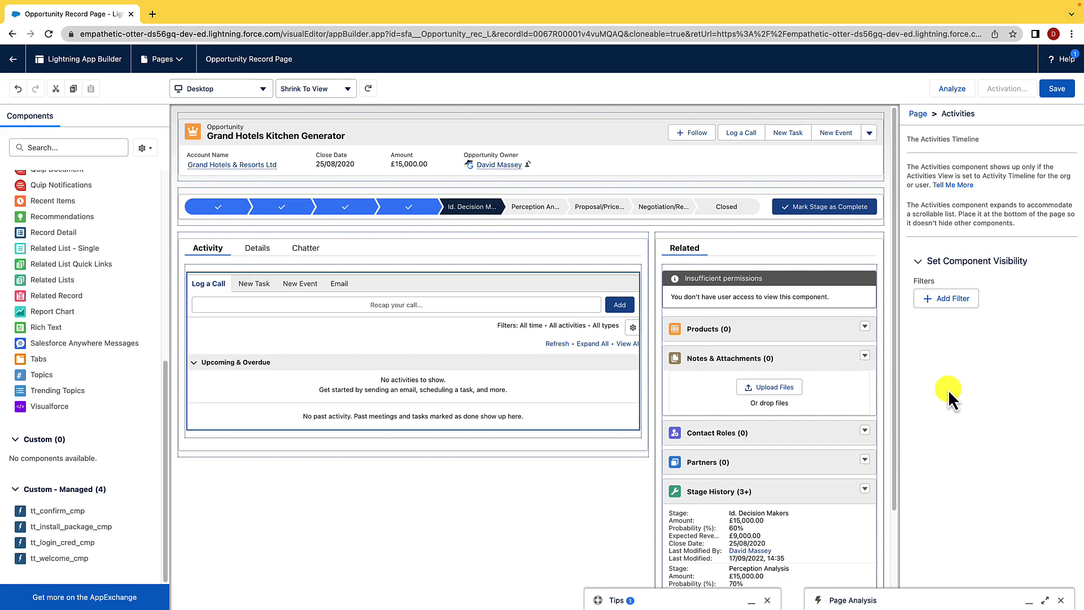
Save the Opportunity Record Page and review Org, App and App/Record Type/Profile activation without assigning
click(1062, 89)
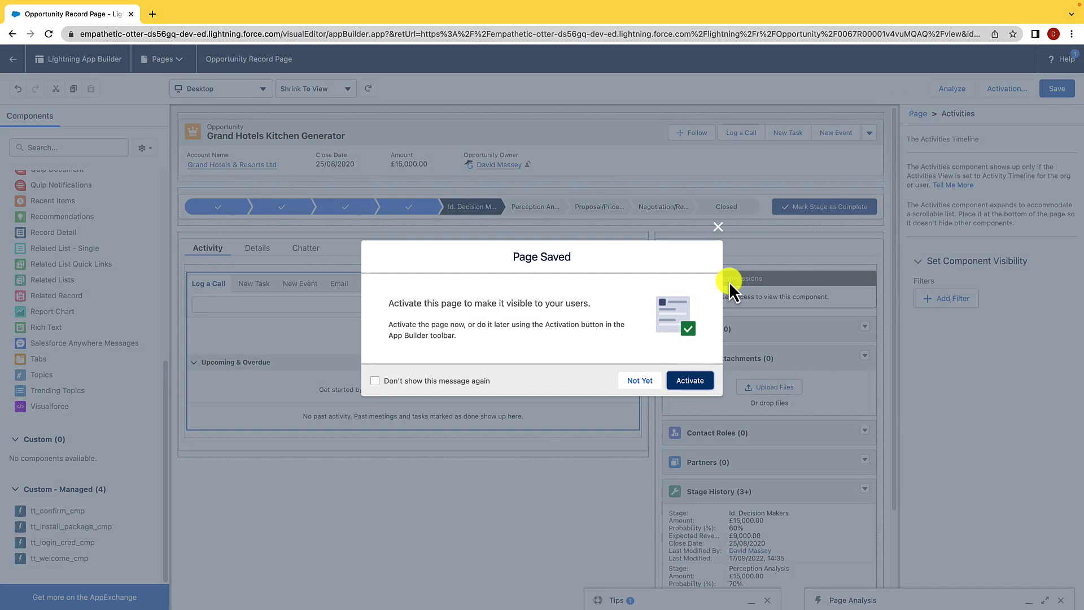
click(690, 380)
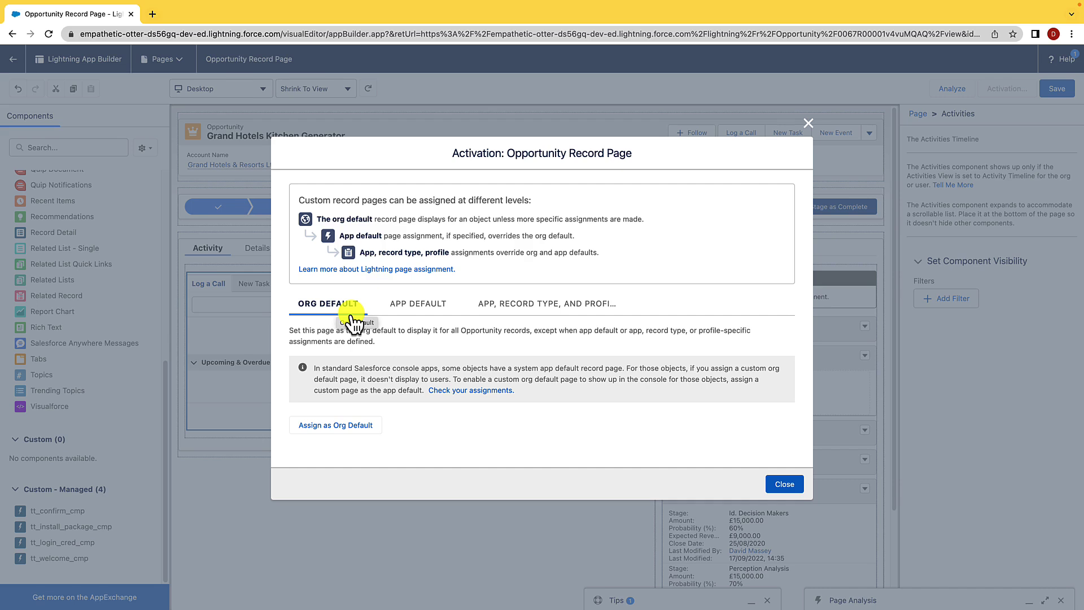
click(400, 303)
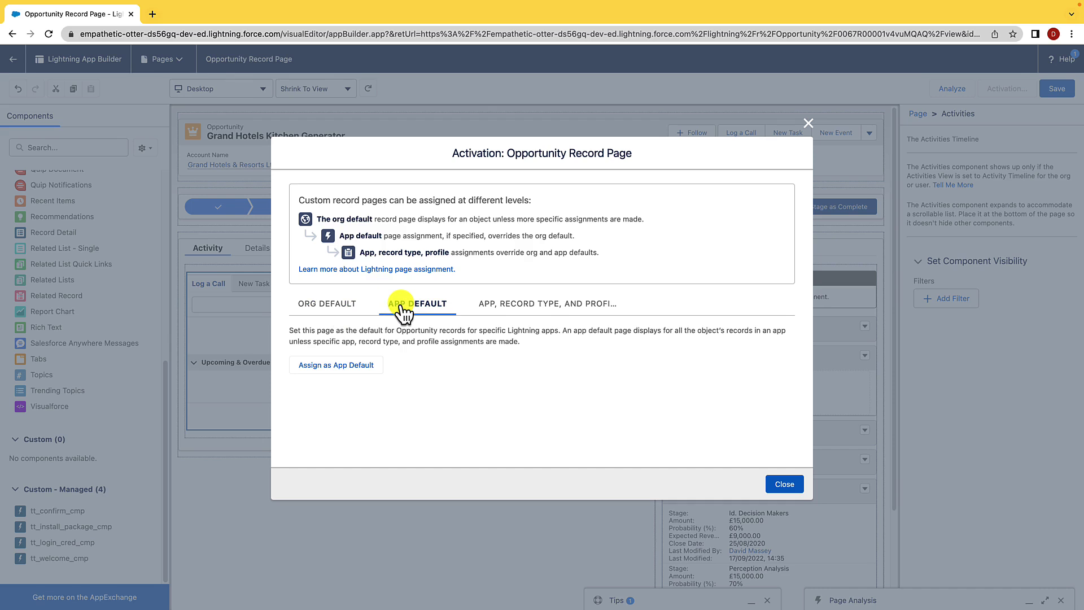
click(511, 308)
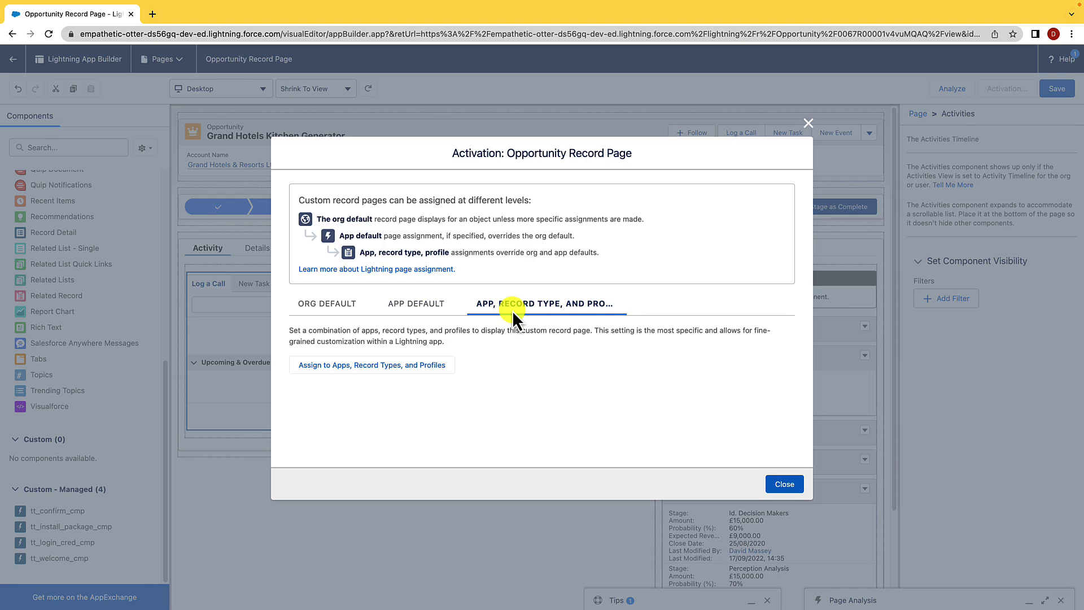
click(806, 122)
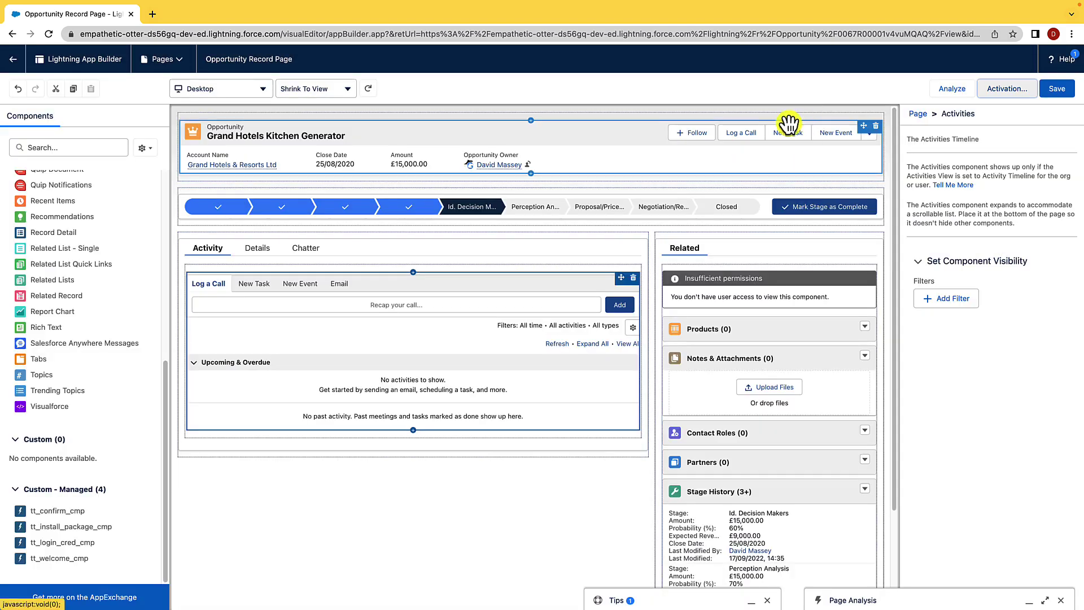
Select the Path component to see its Linear format and update-button settings
click(476, 200)
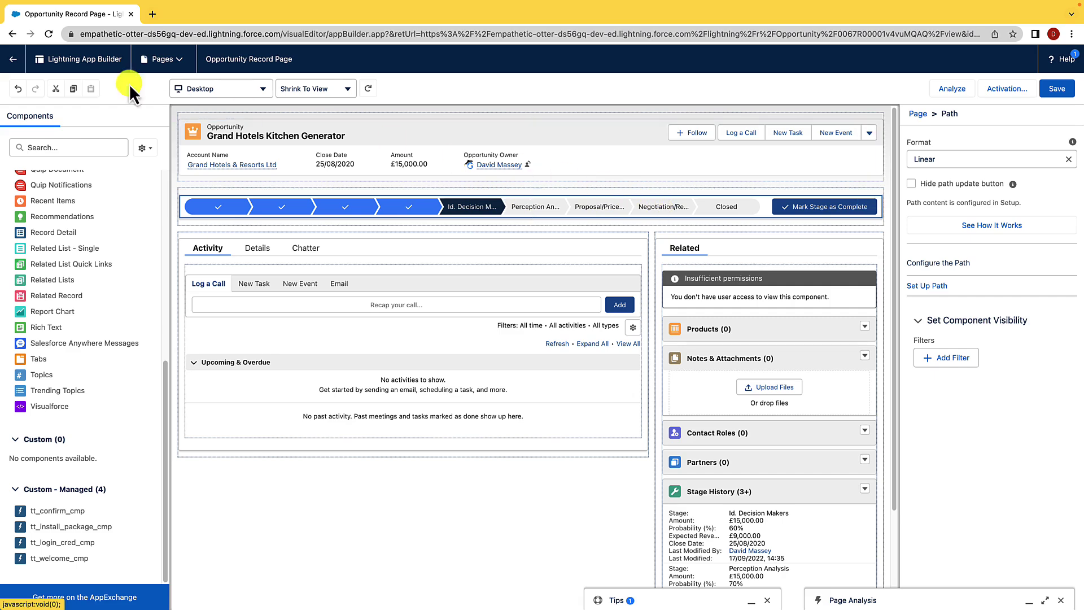
Open the Shakespeare House record from the Properties app item and edit its record page
click(11, 59)
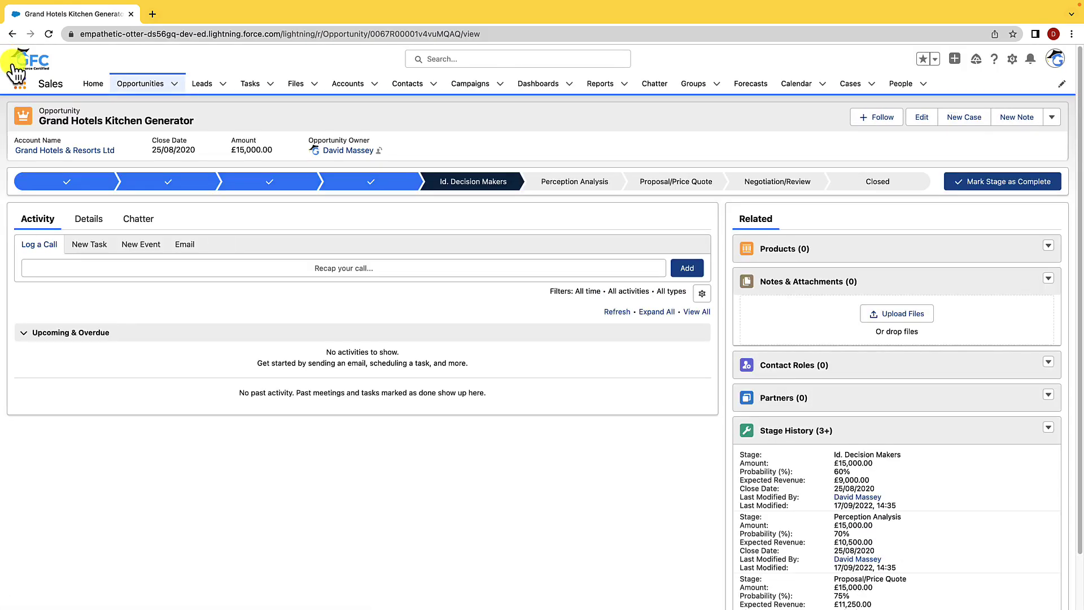
click(19, 83)
text(proper)
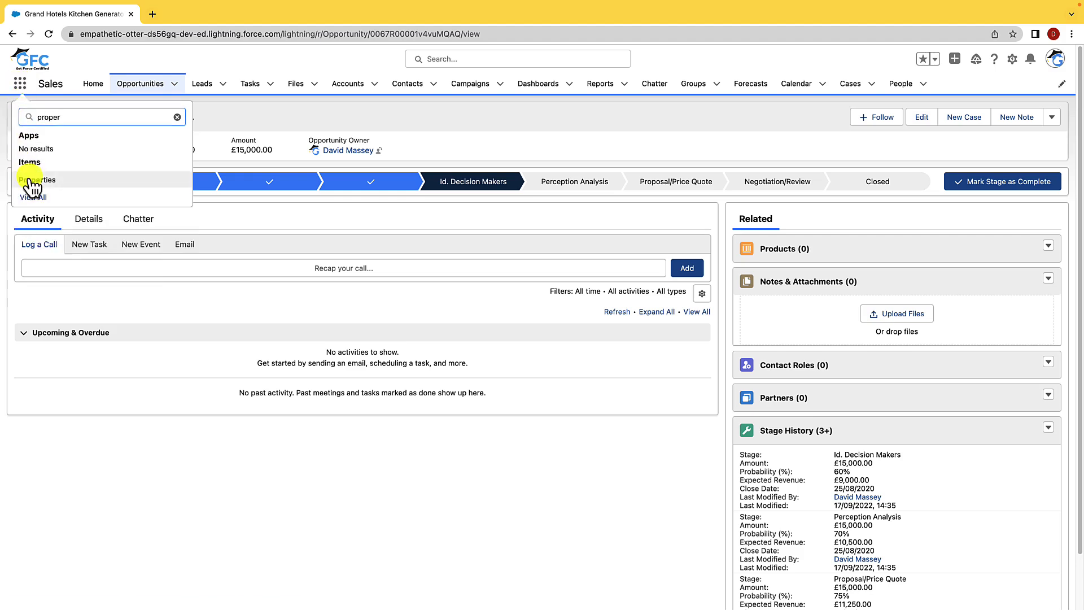
click(29, 178)
click(81, 178)
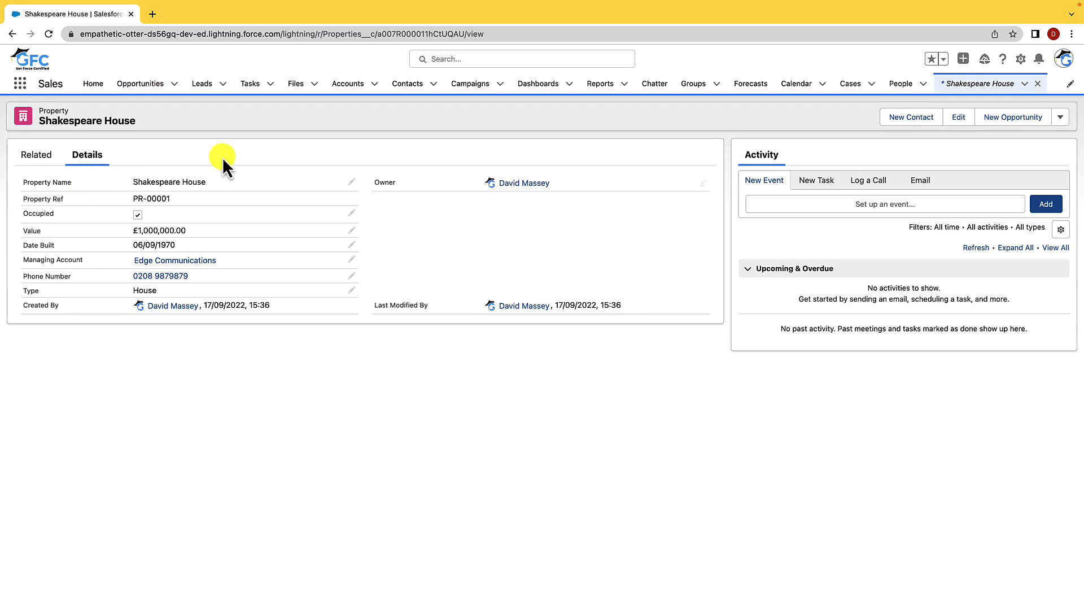
click(1021, 59)
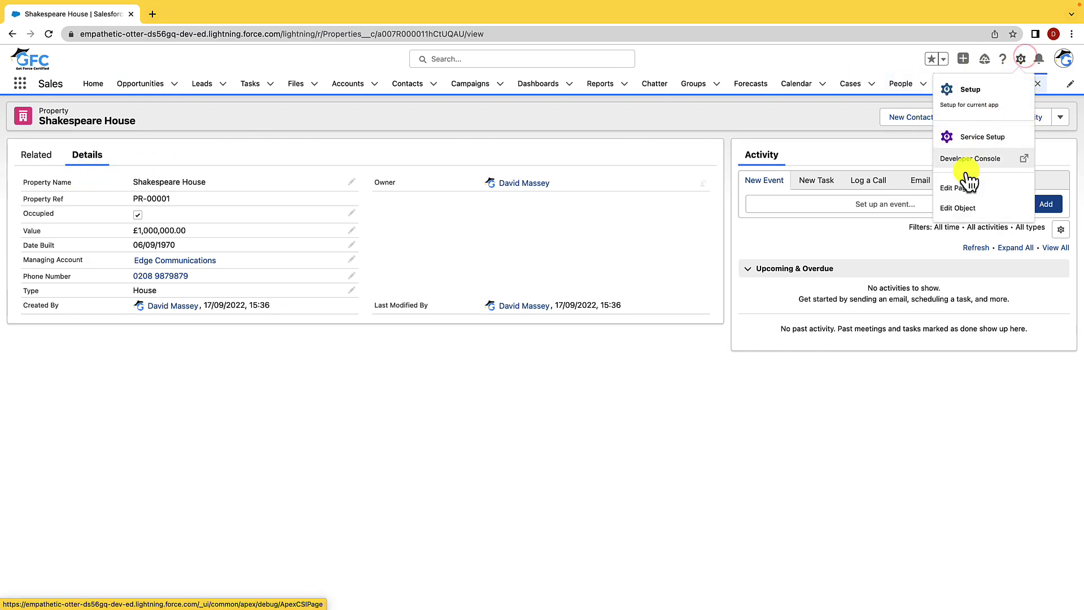
click(959, 188)
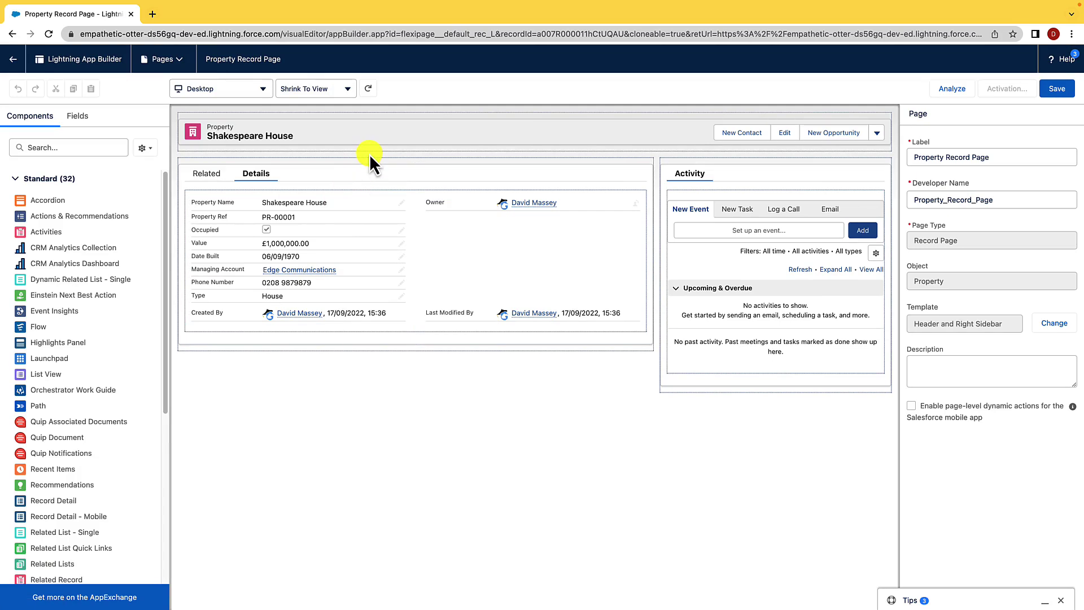
Add a sidebar field section above Activity containing the Owner and Occupied fields
click(77, 116)
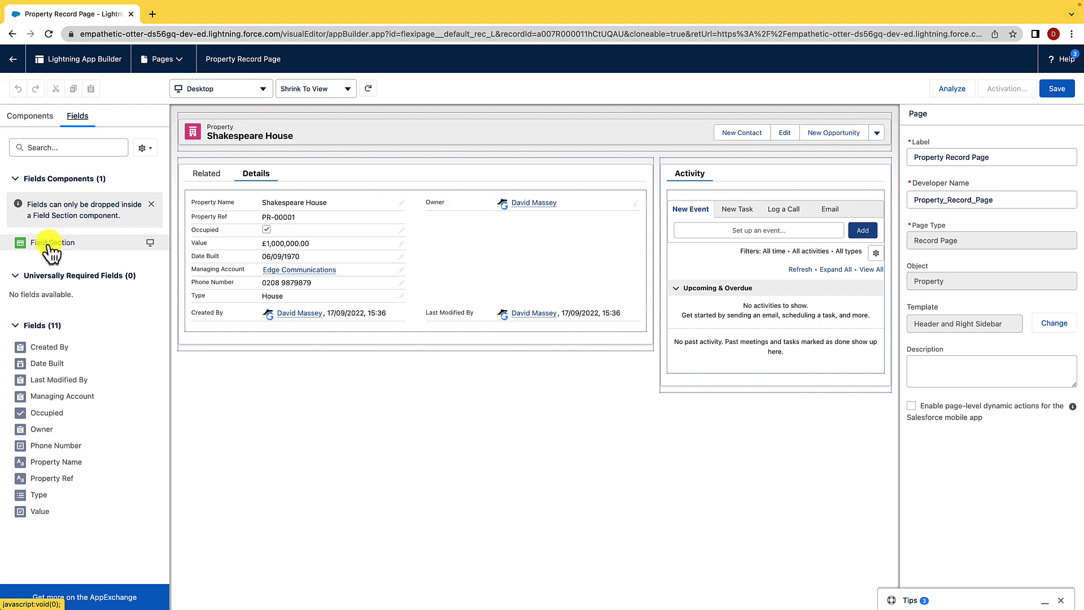
drag(48, 243, 676, 173)
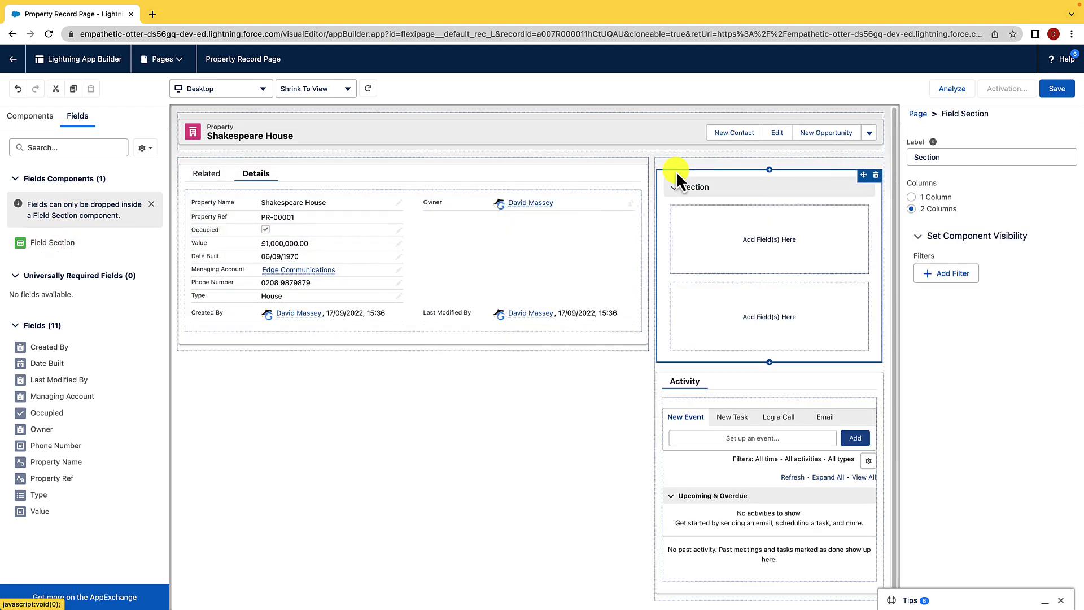
drag(55, 435, 732, 256)
drag(46, 422, 775, 314)
click(853, 285)
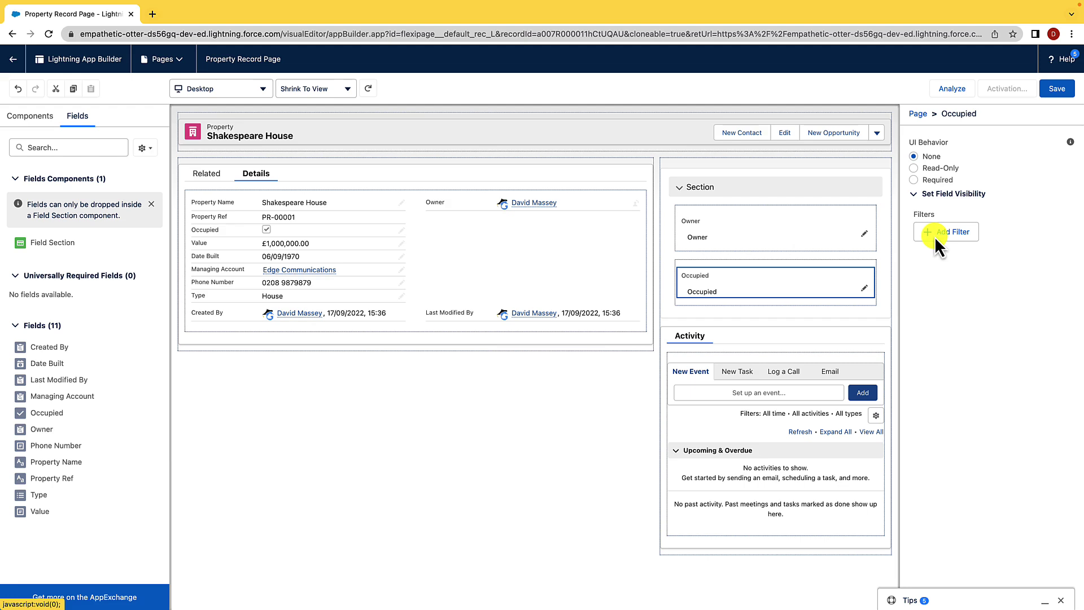
Leave the Property page unsaved and open Setup's Lightning App Builder by searching 'lightning'
click(13, 60)
click(573, 229)
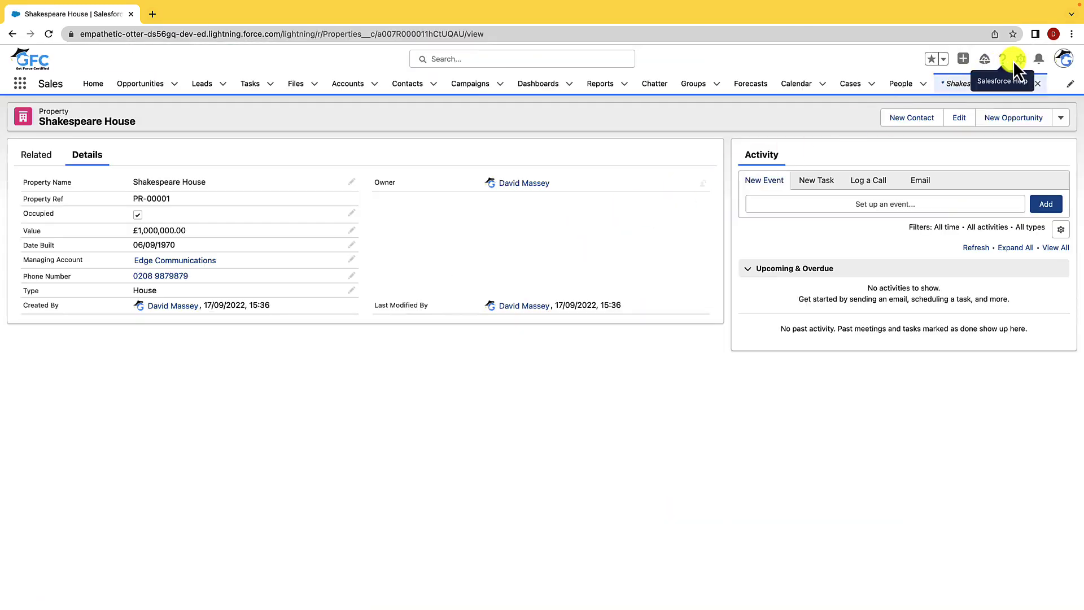
click(1018, 60)
click(967, 89)
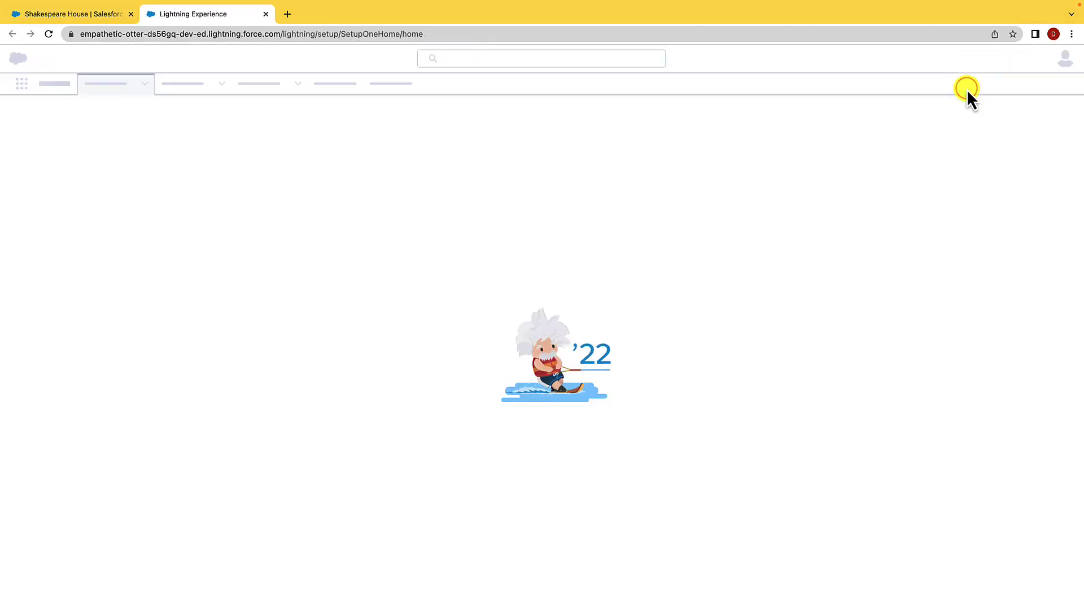
text(lightning)
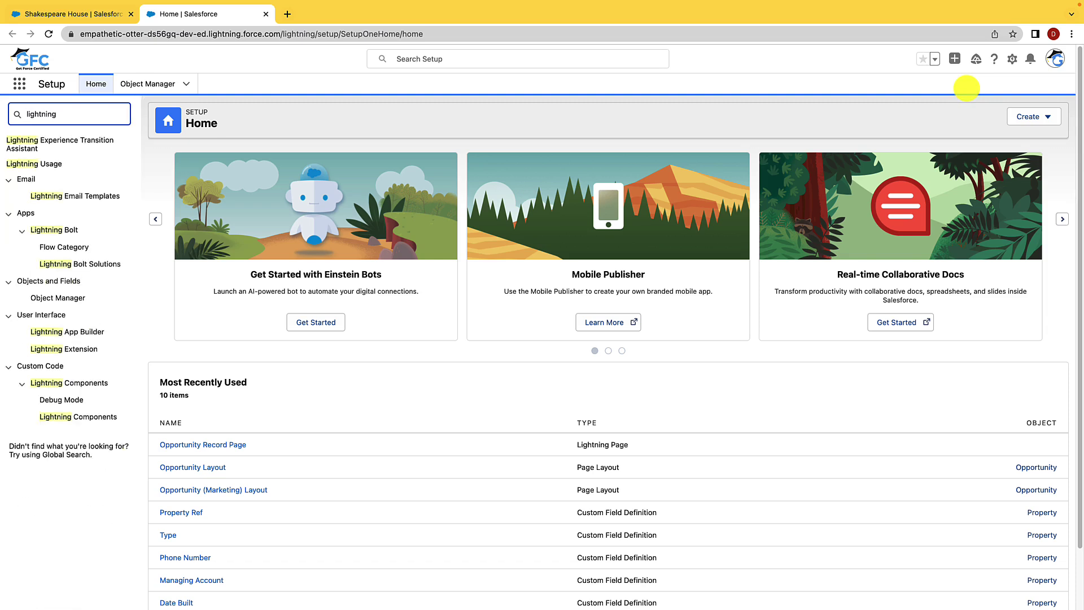
click(72, 337)
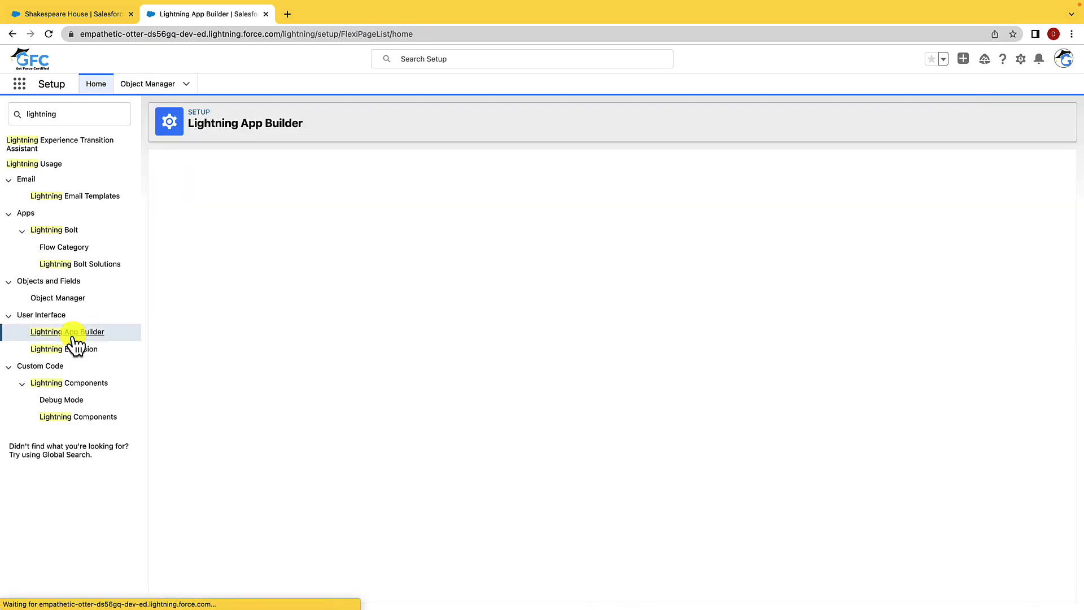
Start a new Lightning page and preview the Home Page and Record Page types
click(448, 221)
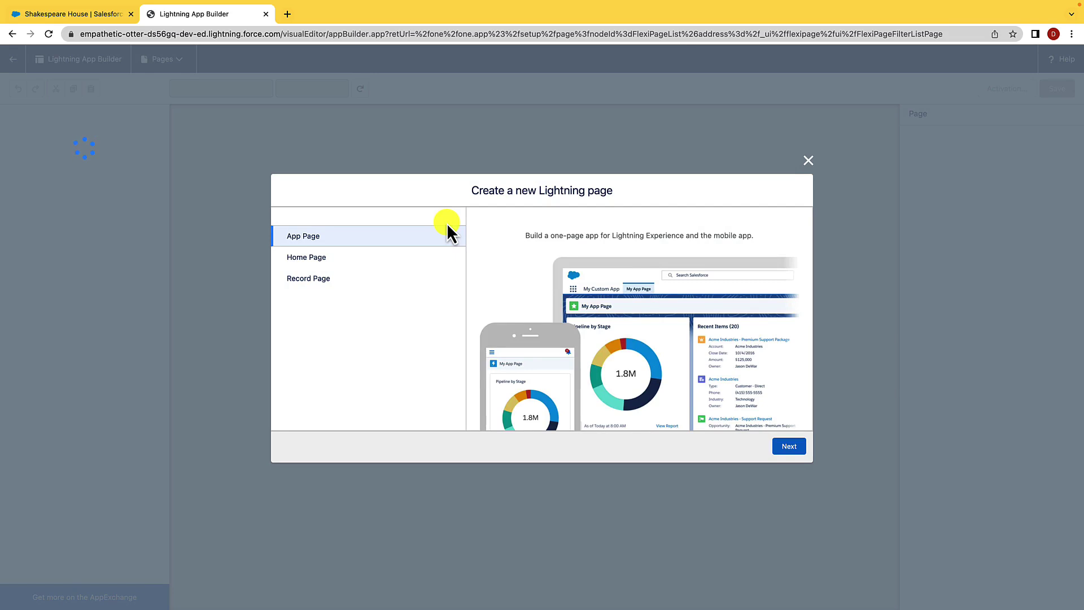
click(427, 259)
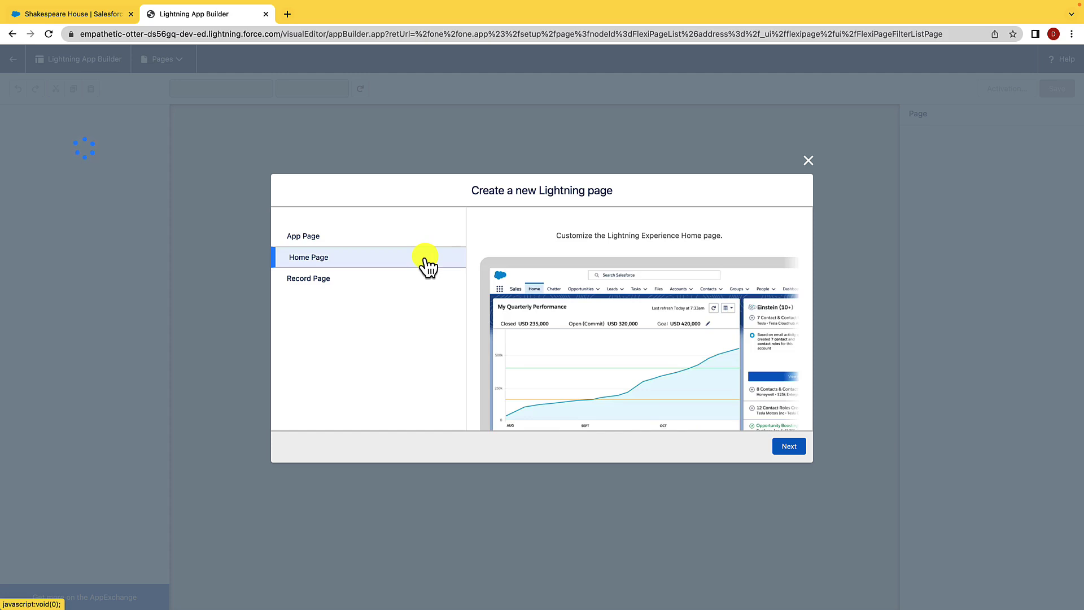
click(411, 275)
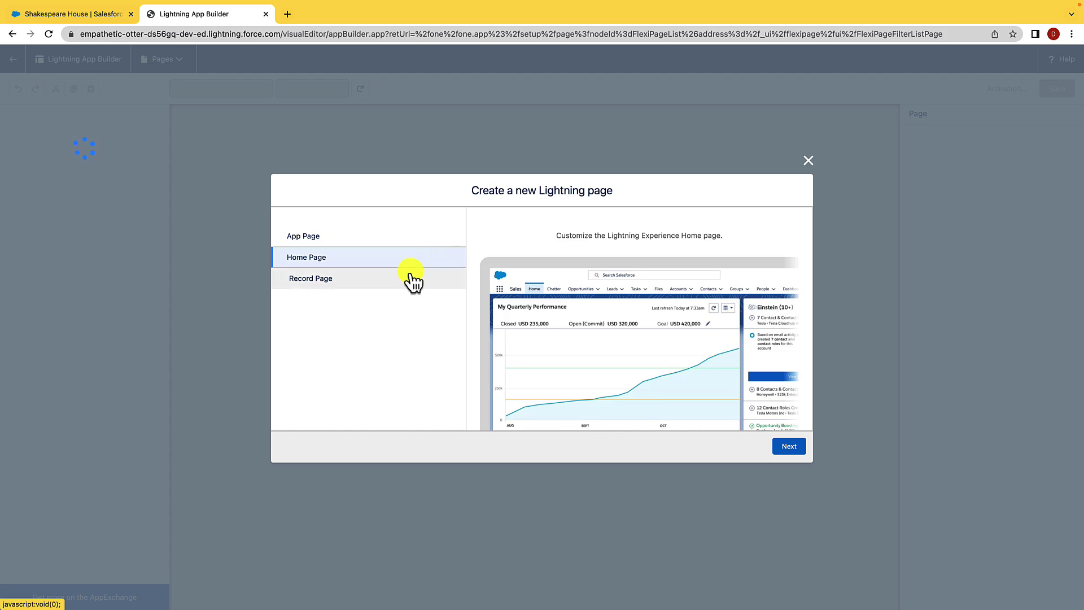